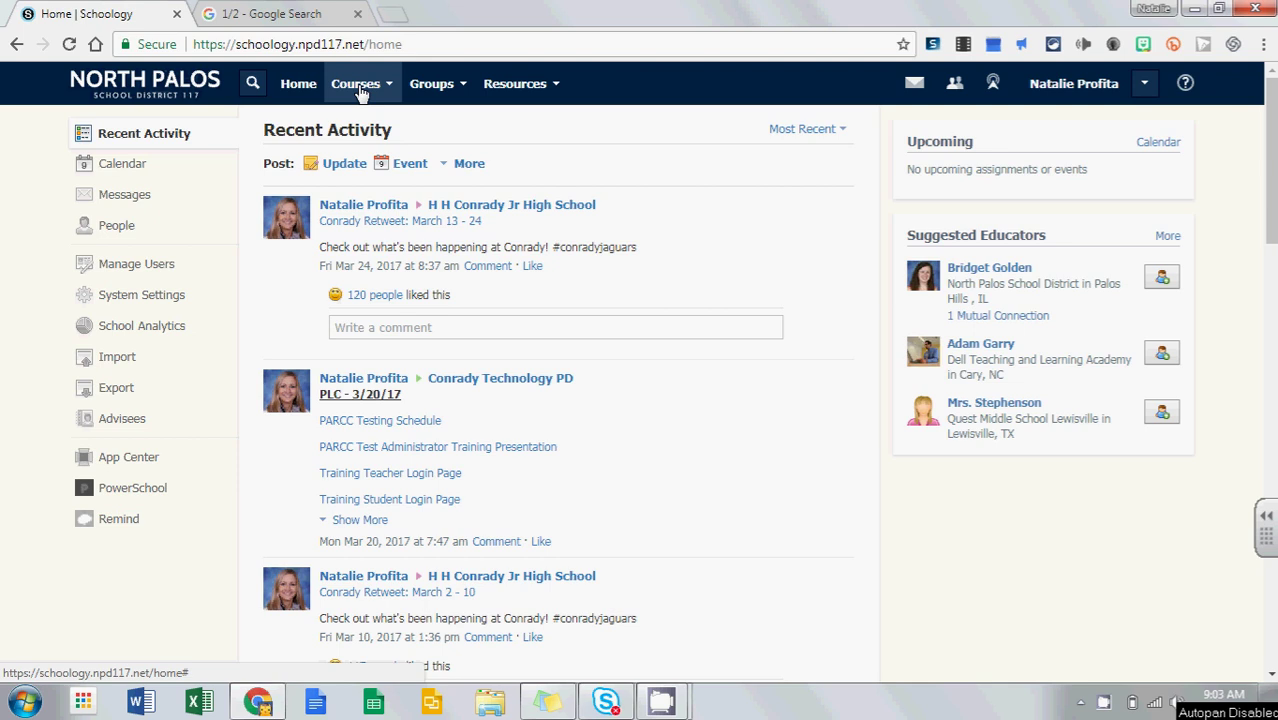
# - Create the course Sample English 101 for H H Conrady Jr High School with subject Language Arts, level 6 and the quarterly grading periods
pyautogui.click(366, 86)
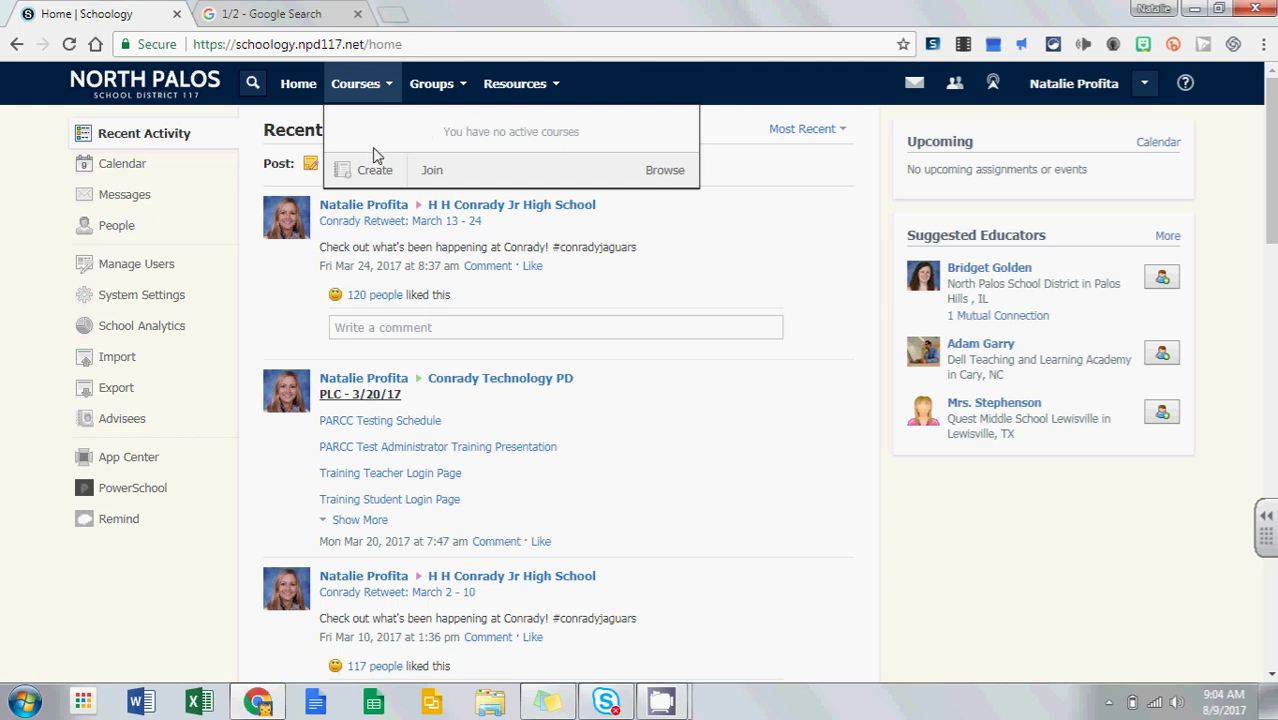
pyautogui.click(360, 176)
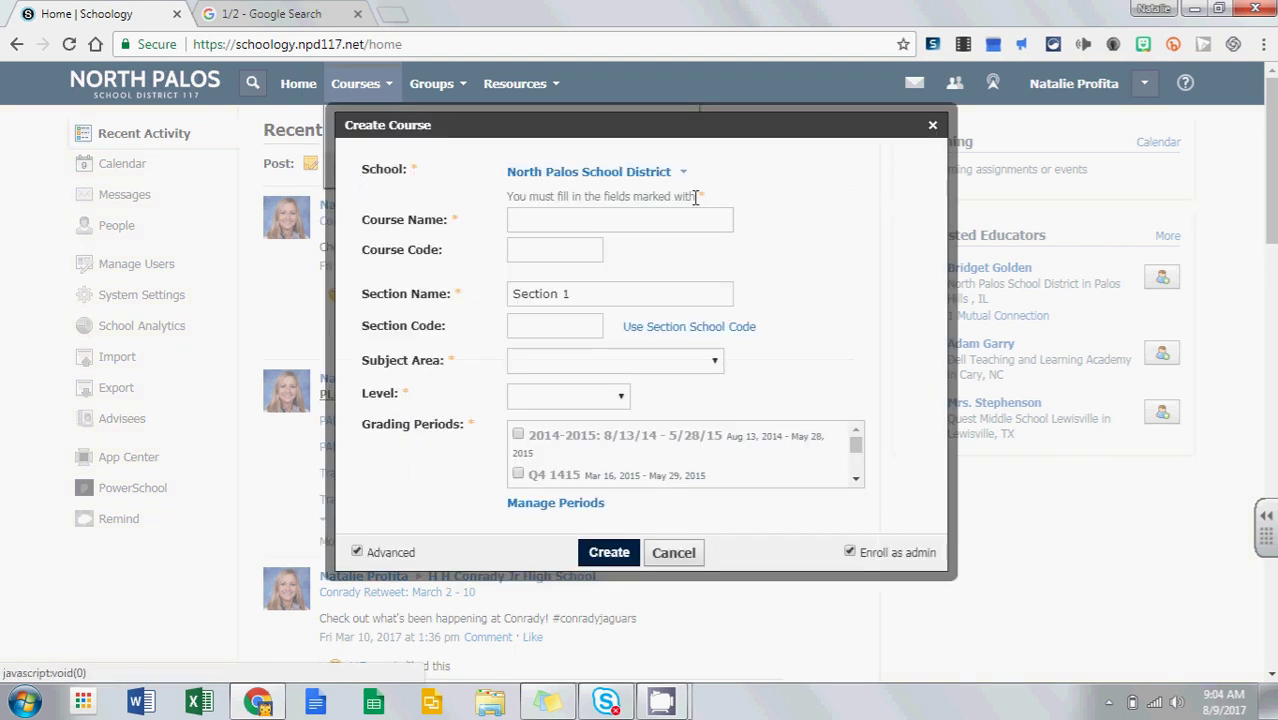
pyautogui.click(624, 172)
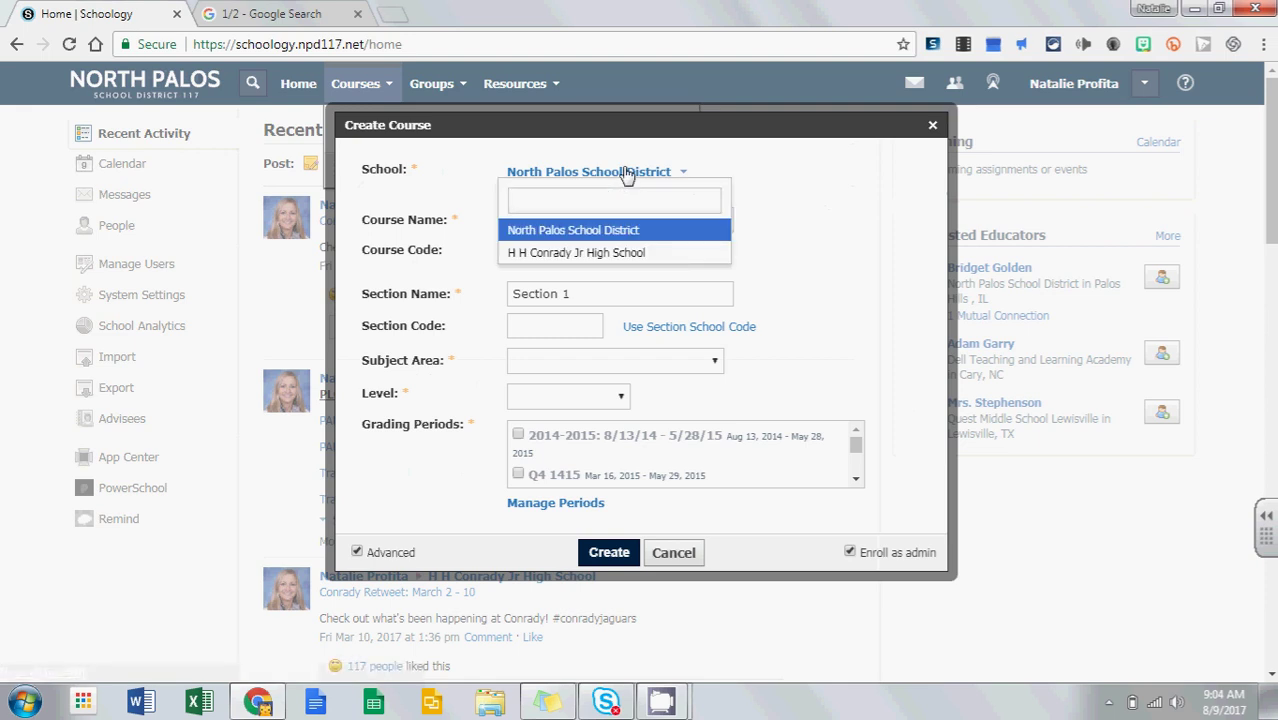
pyautogui.click(584, 255)
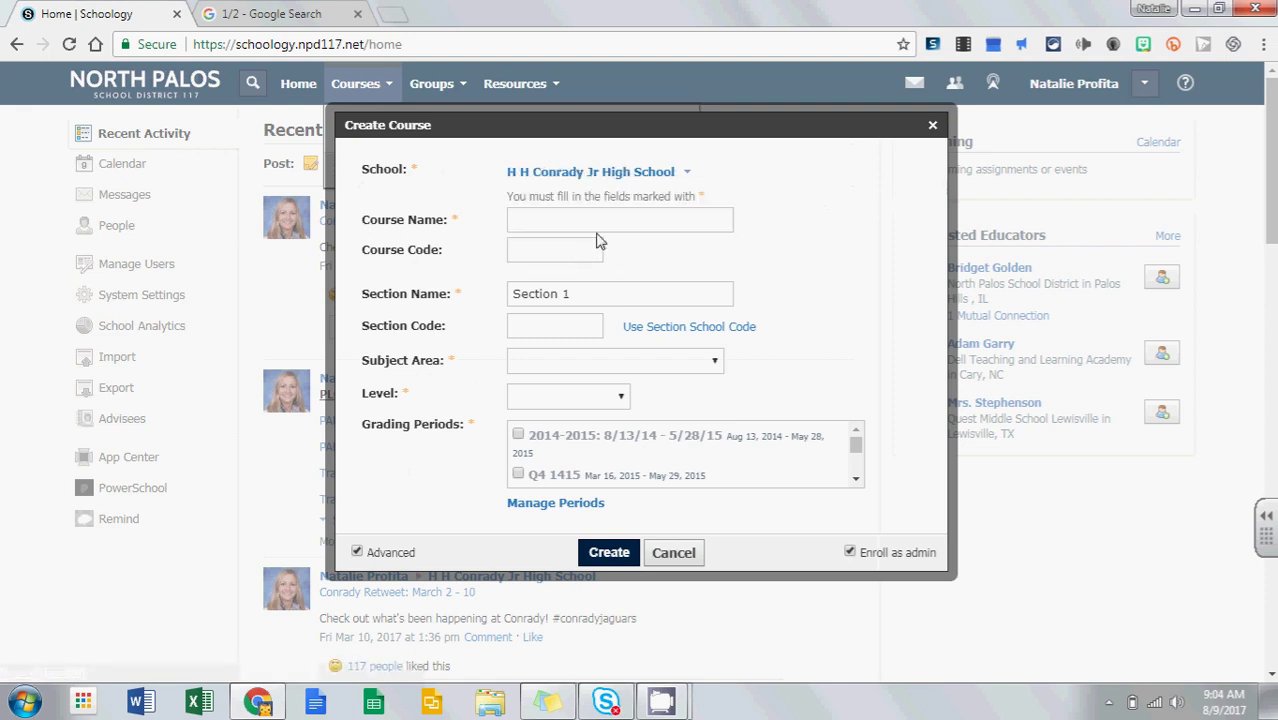
pyautogui.click(582, 219)
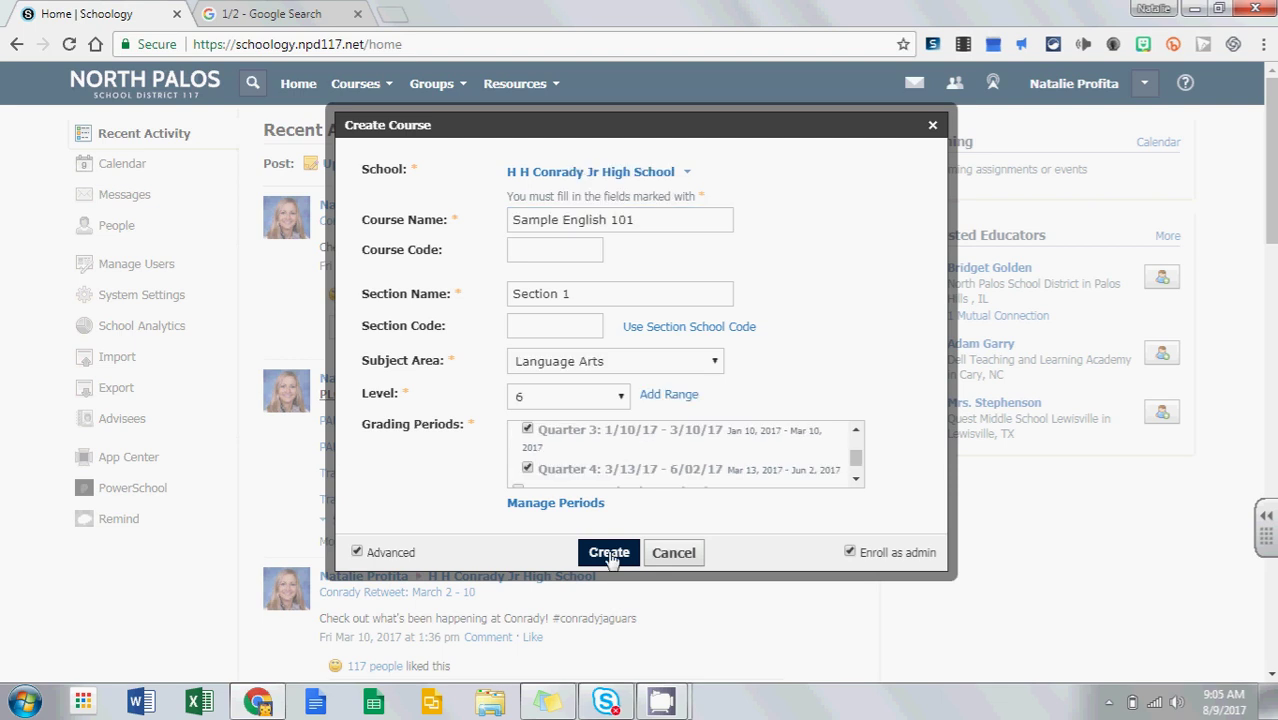
pyautogui.click(610, 554)
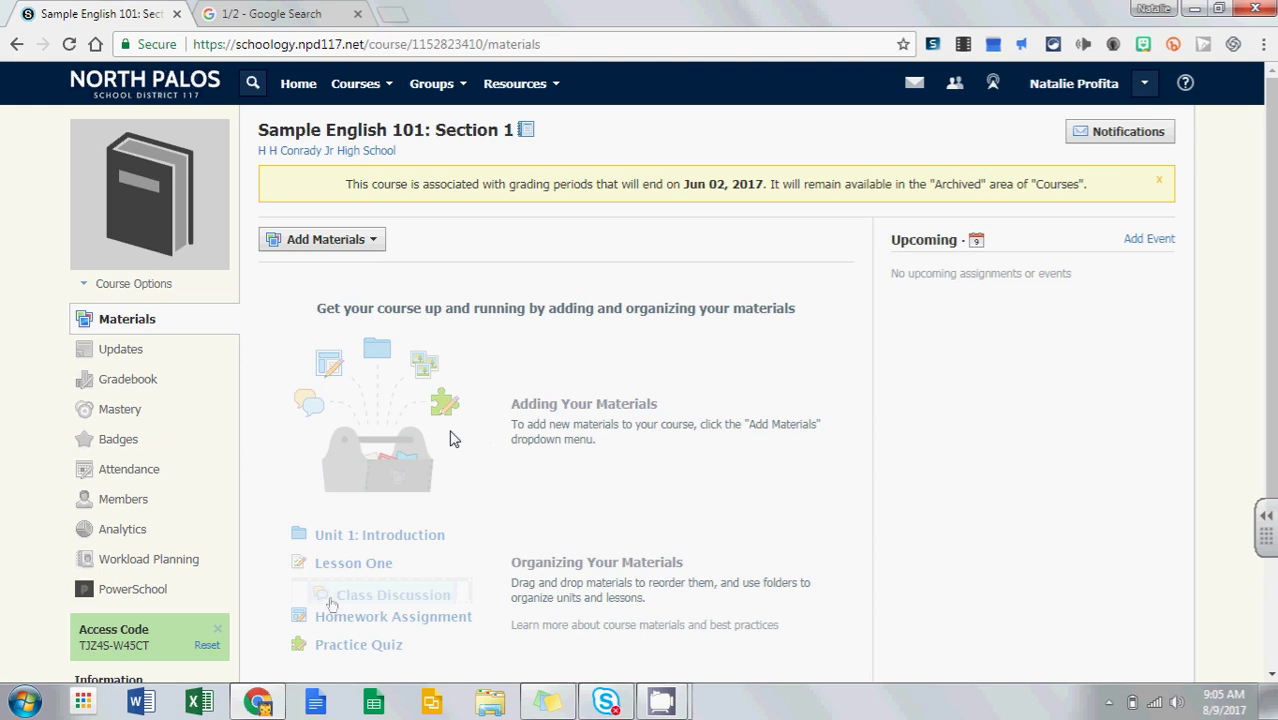
pyautogui.click(360, 245)
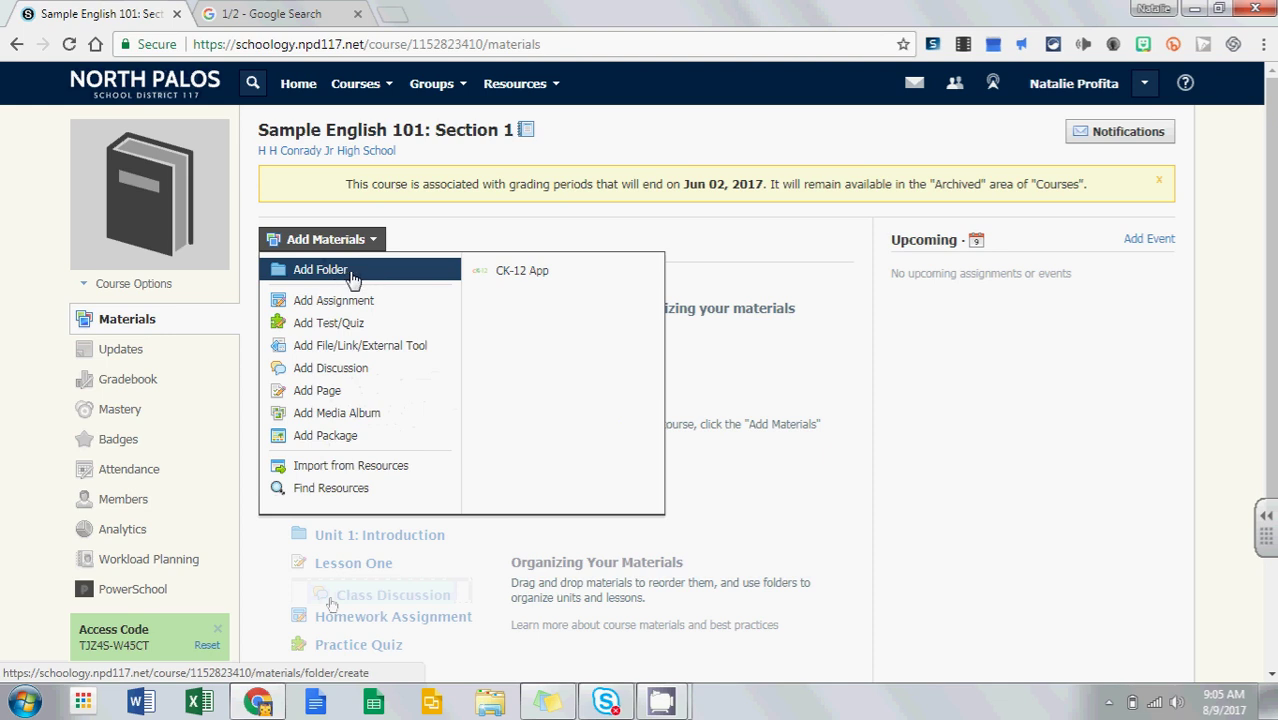
pyautogui.click(497, 235)
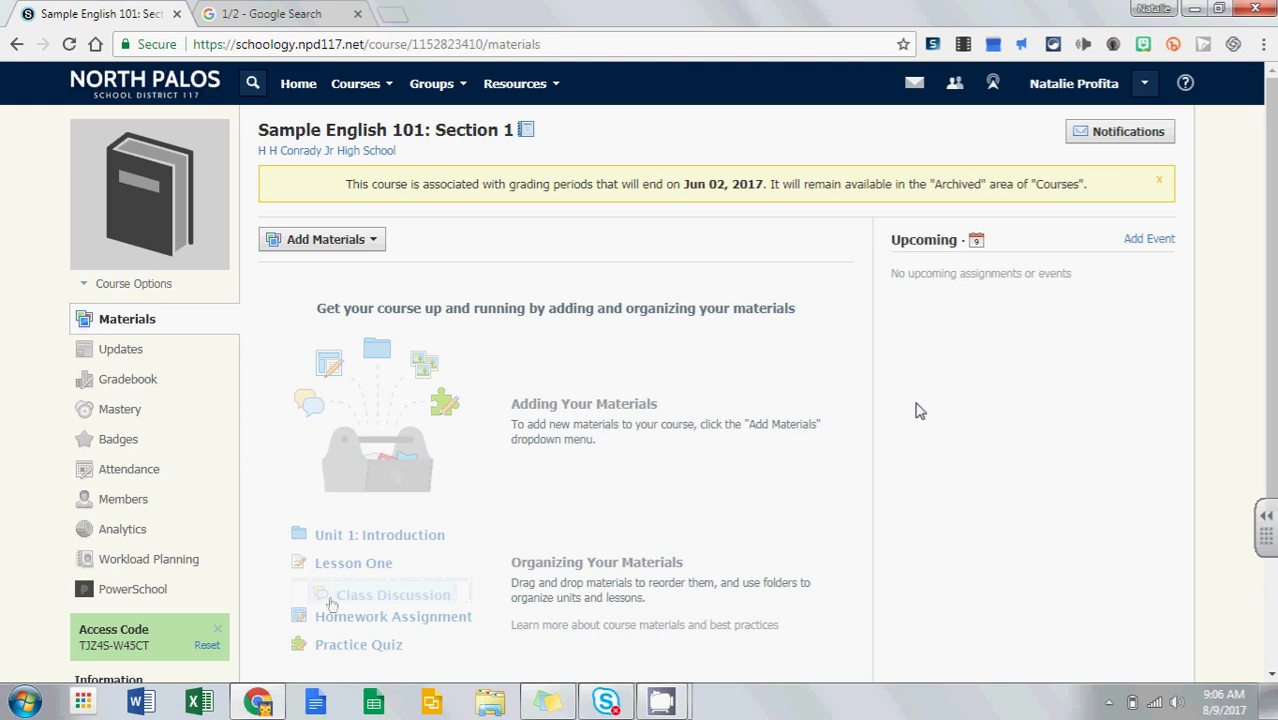
pyautogui.moveTo(167, 200)
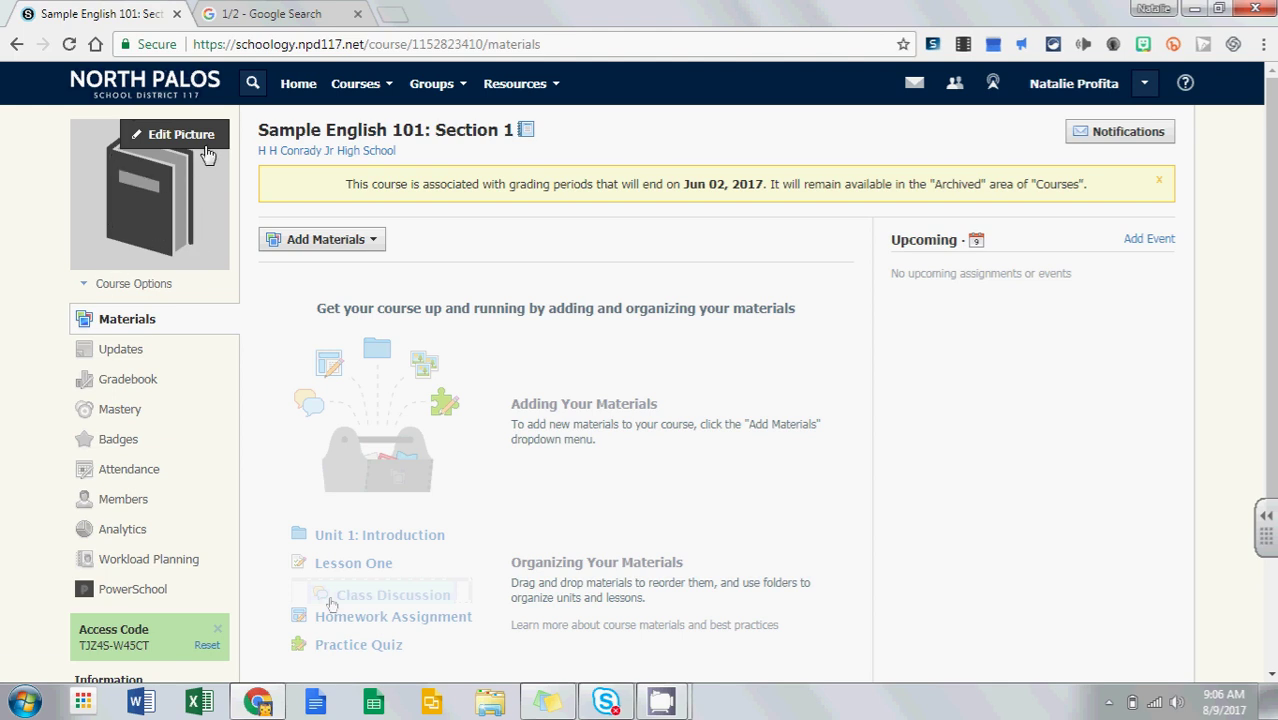
pyautogui.click(366, 90)
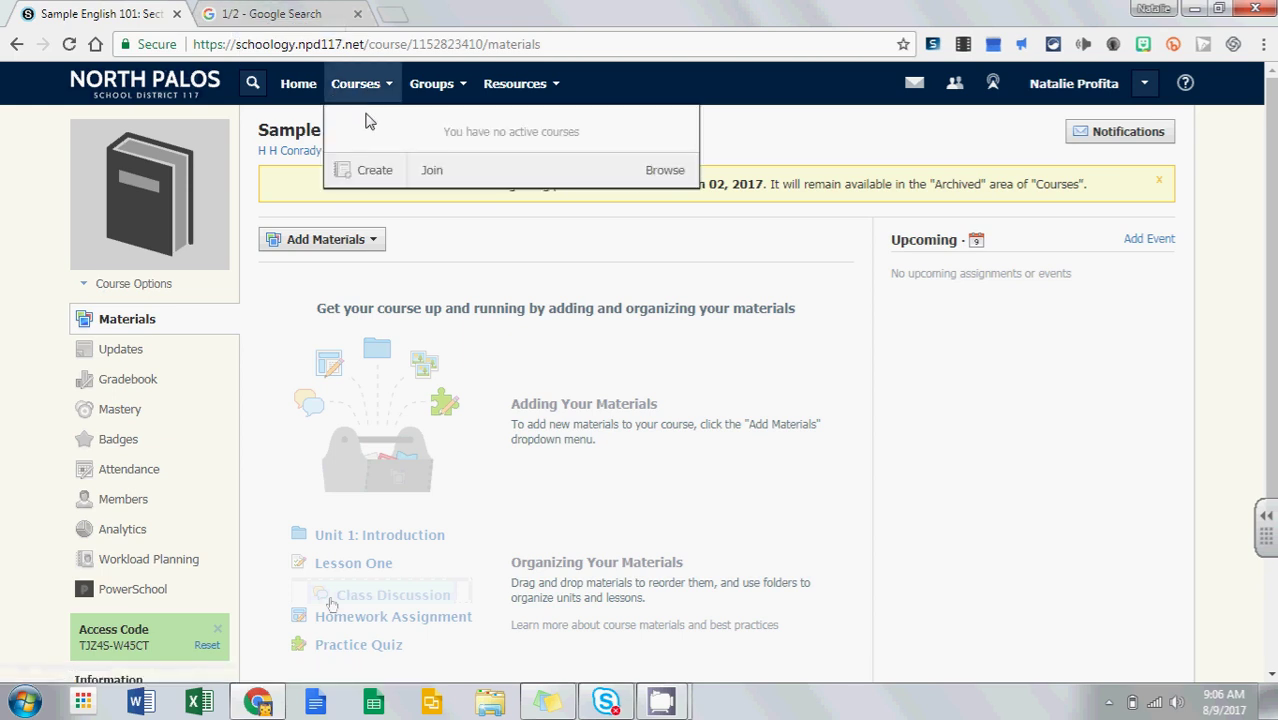
pyautogui.click(388, 345)
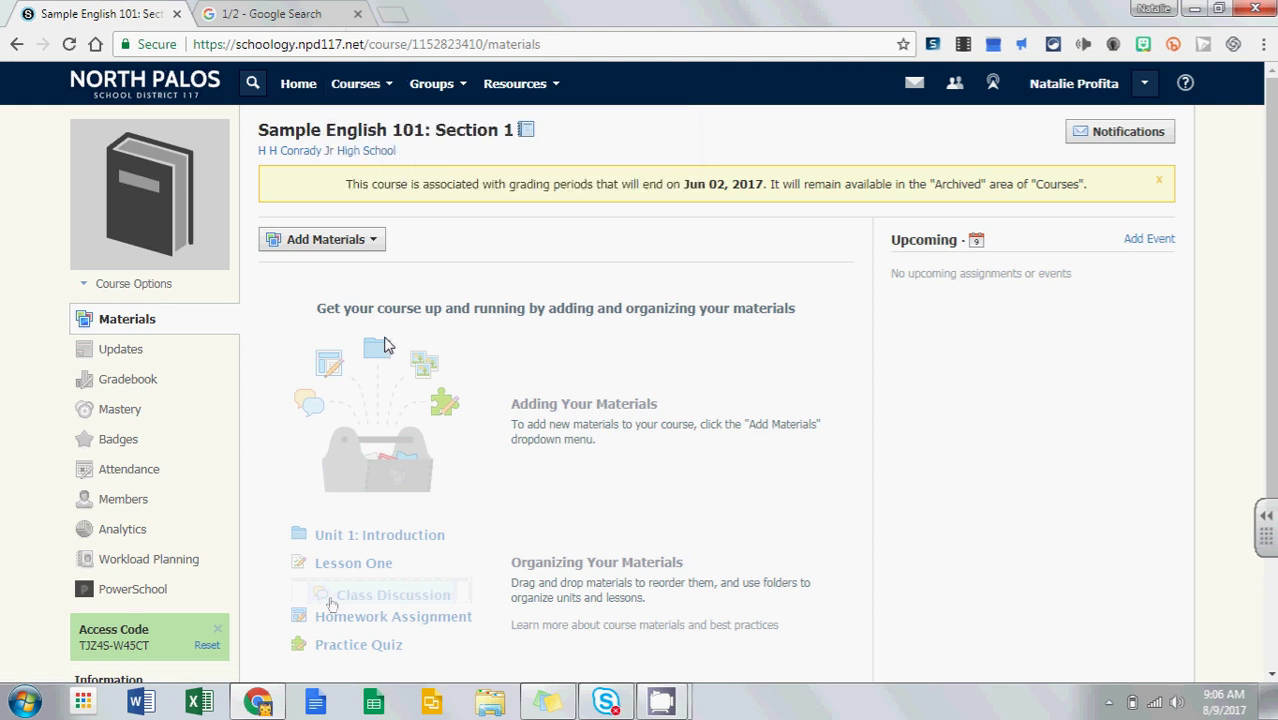
# - Save the orange 1/2 picture from the Google image results to the Desktop as a JPEG named 1.2
pyautogui.click(250, 12)
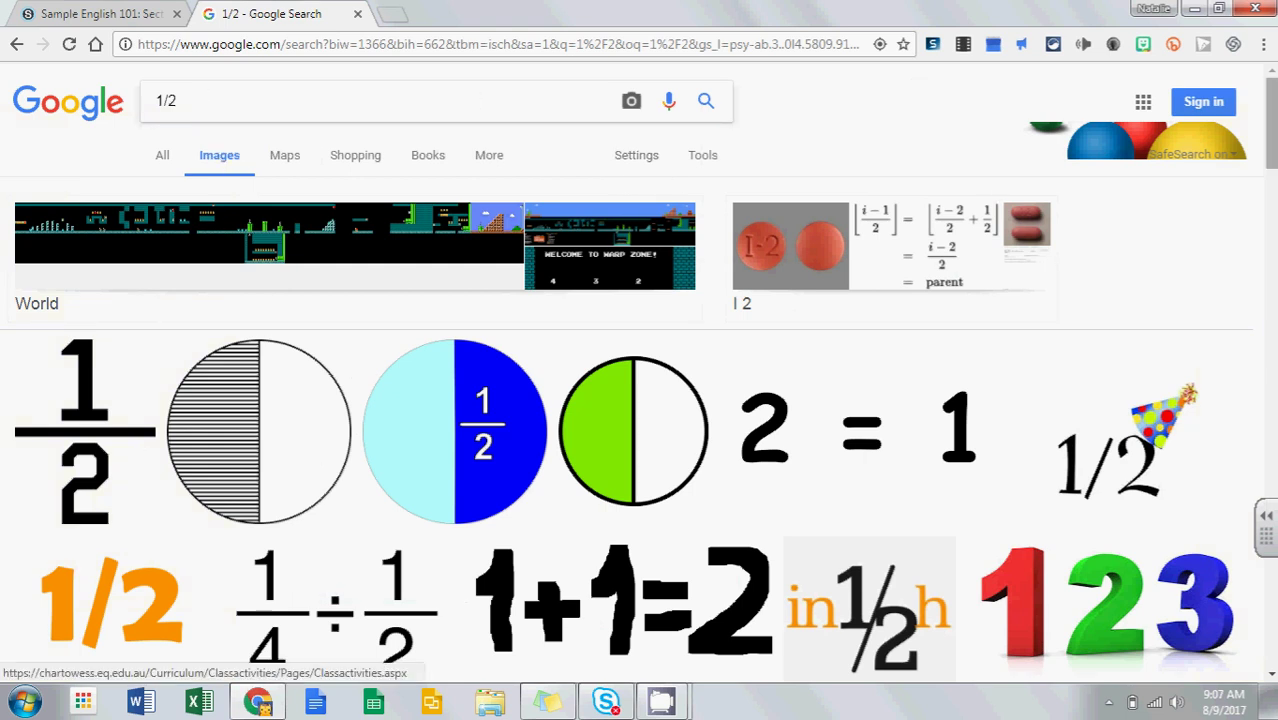
pyautogui.click(110, 600)
pyautogui.scroll(-2, 400, 600)
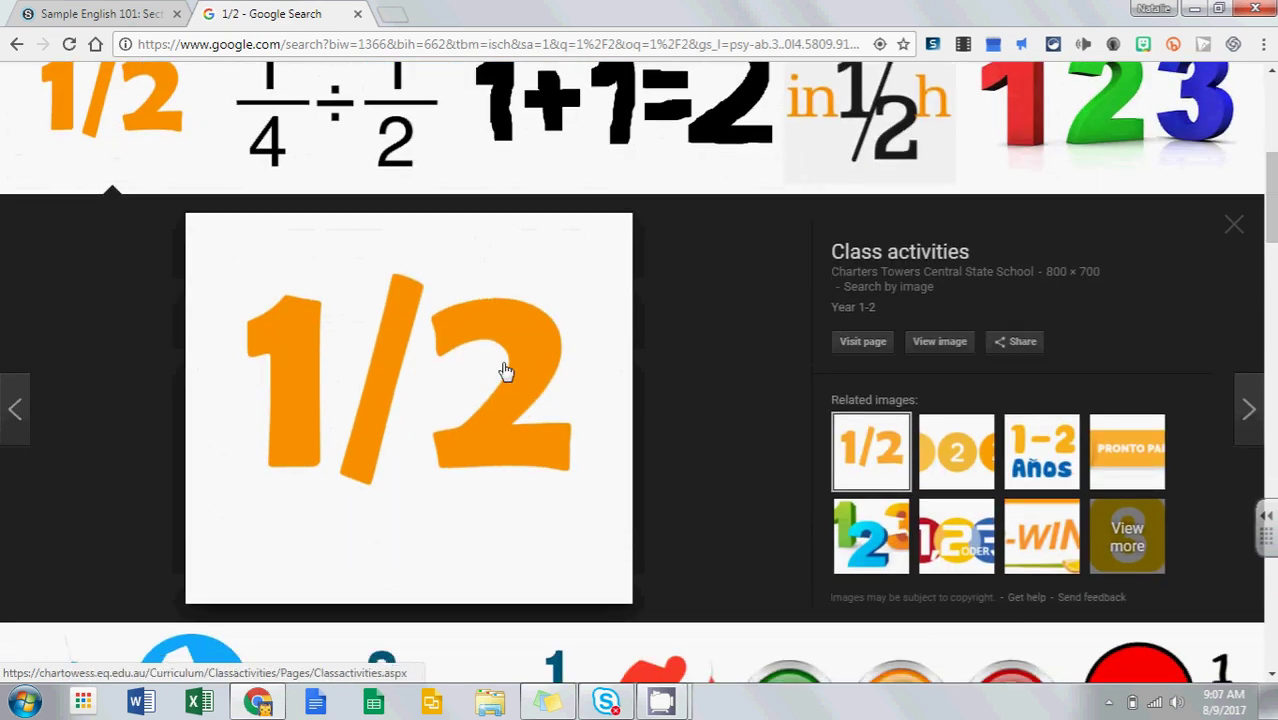
pyautogui.rightClick(506, 371)
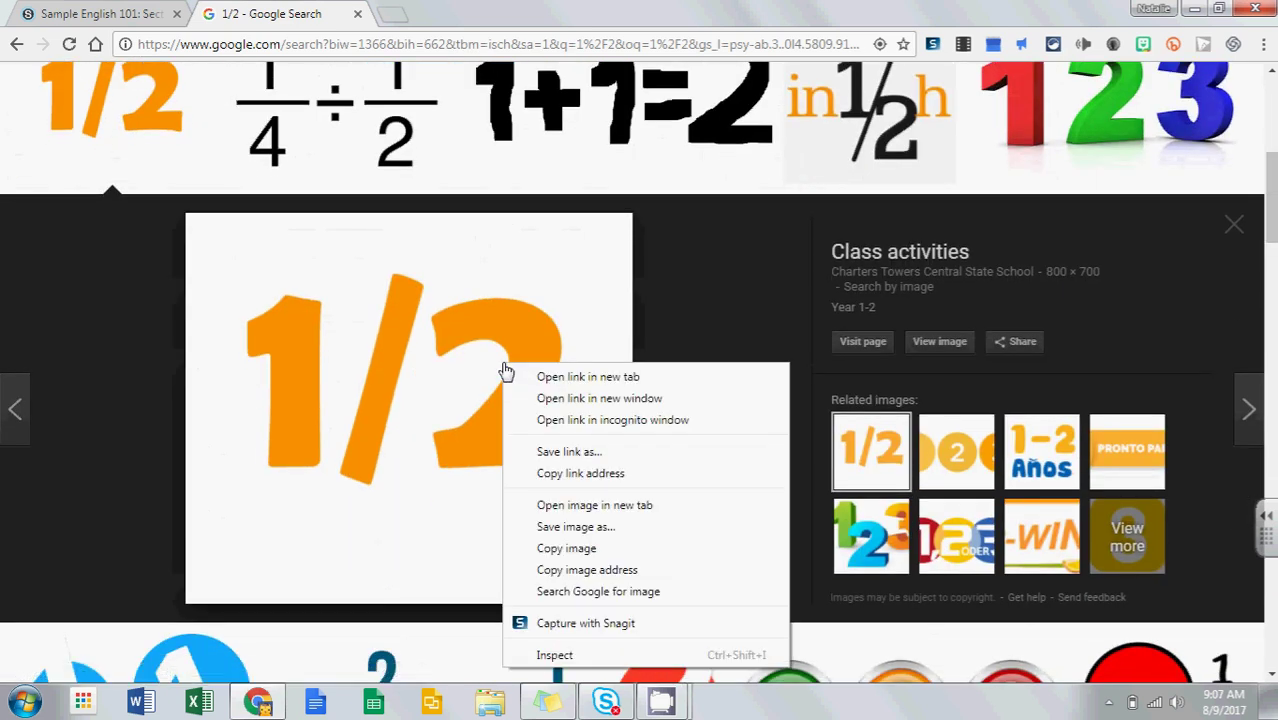
pyautogui.click(578, 527)
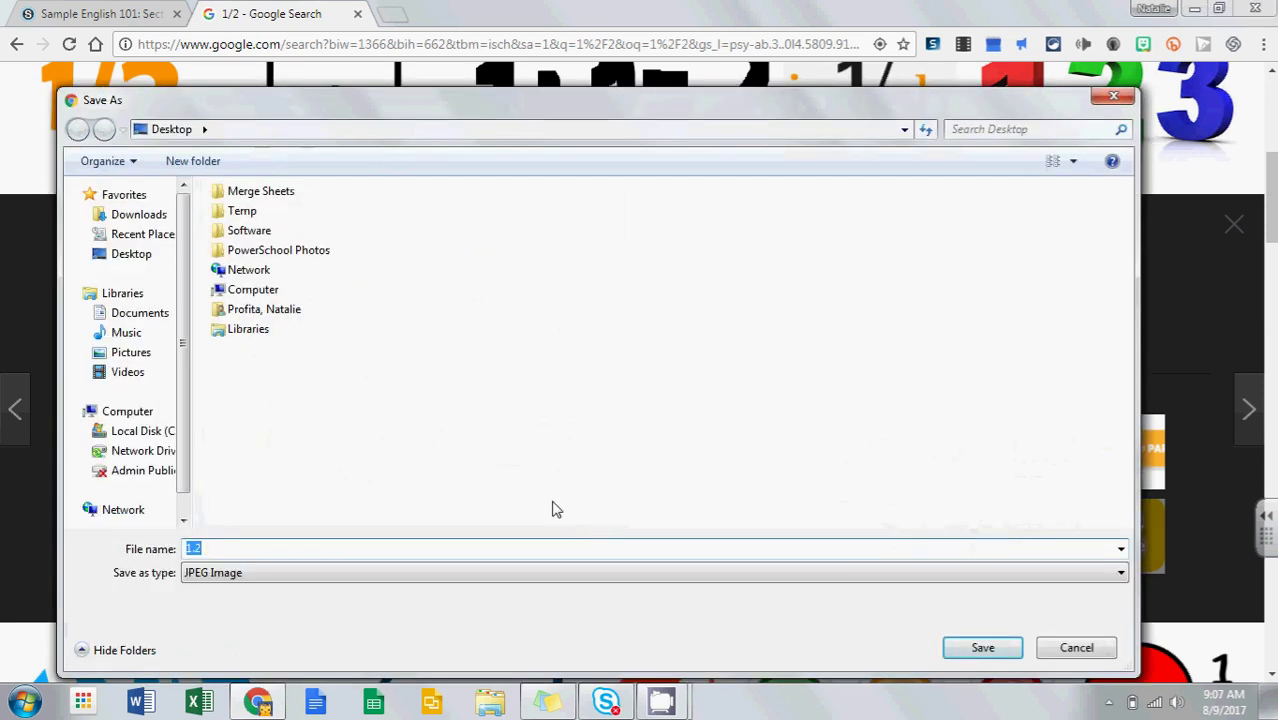
pyautogui.click(983, 648)
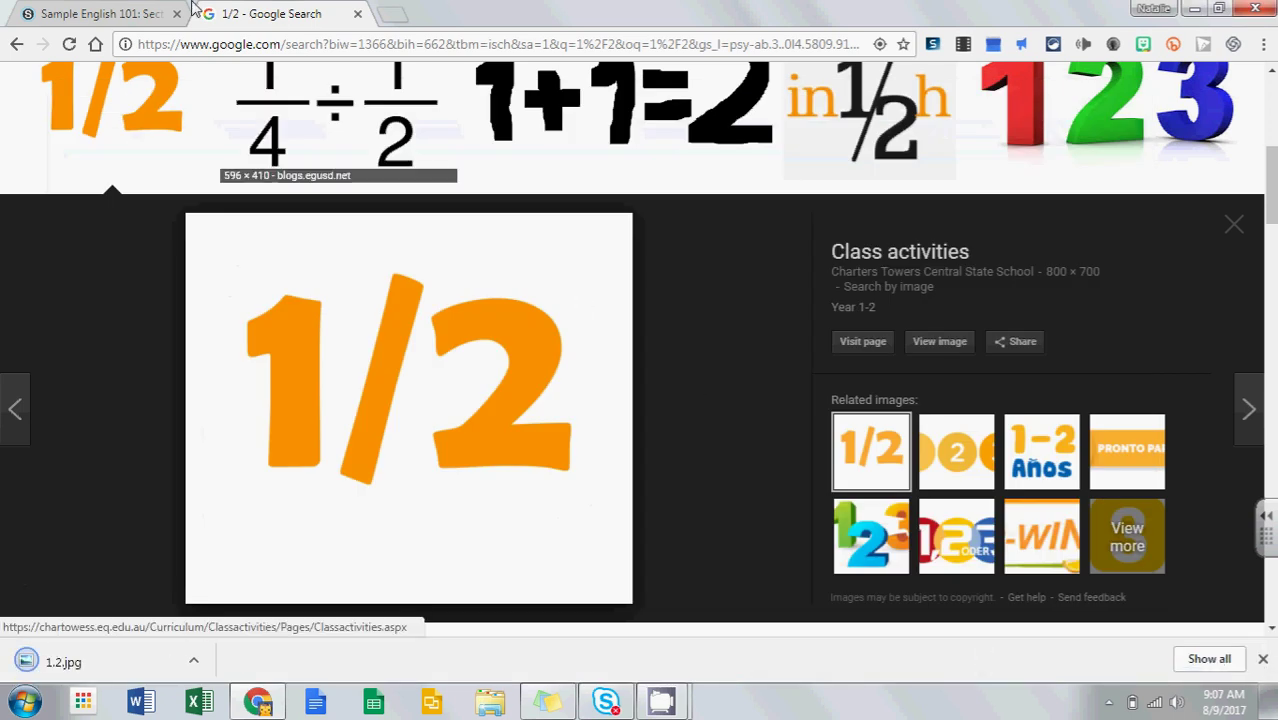
# - Set the 1.2 image from the Desktop as the profile picture of the Sample English 101 course
pyautogui.click(63, 13)
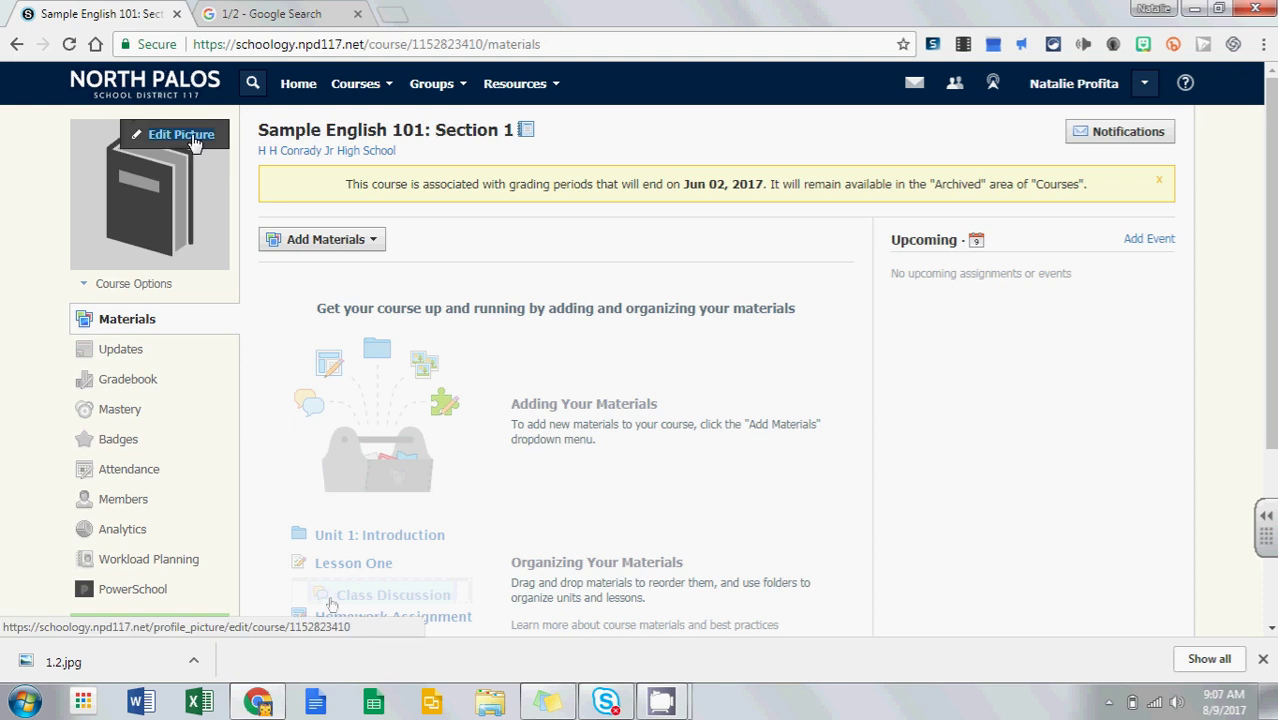
pyautogui.click(181, 138)
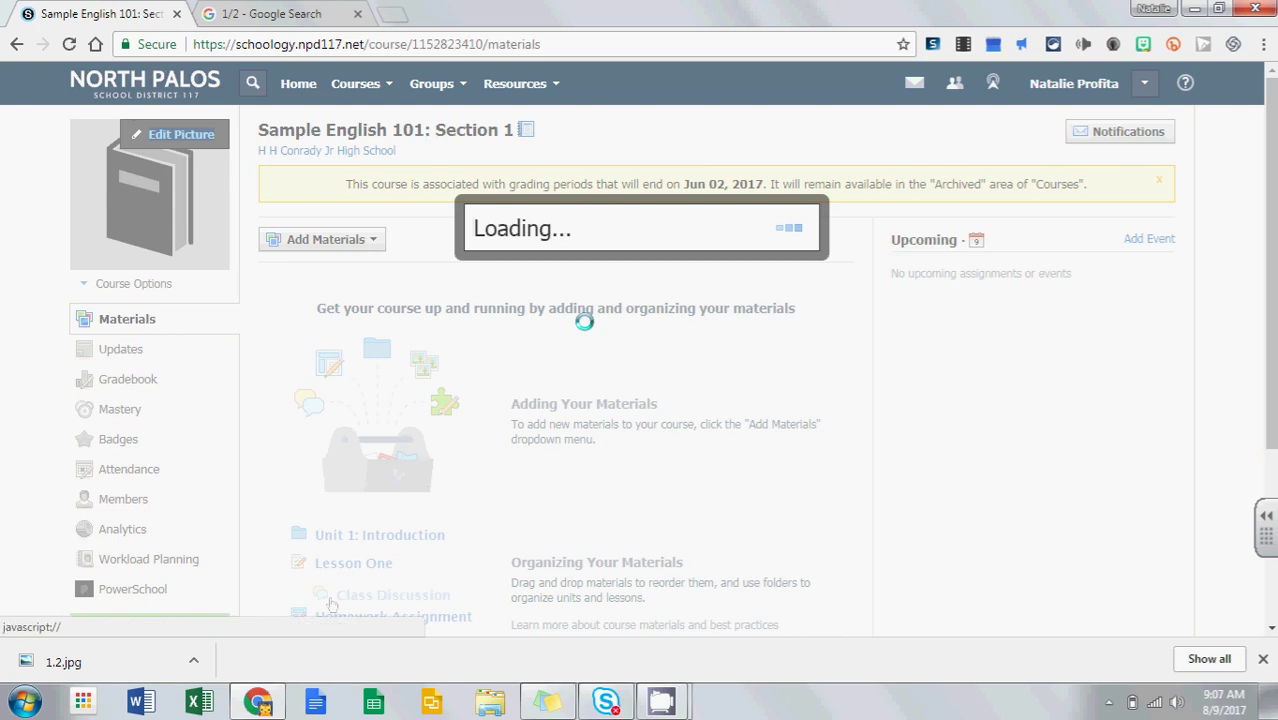
pyautogui.click(538, 254)
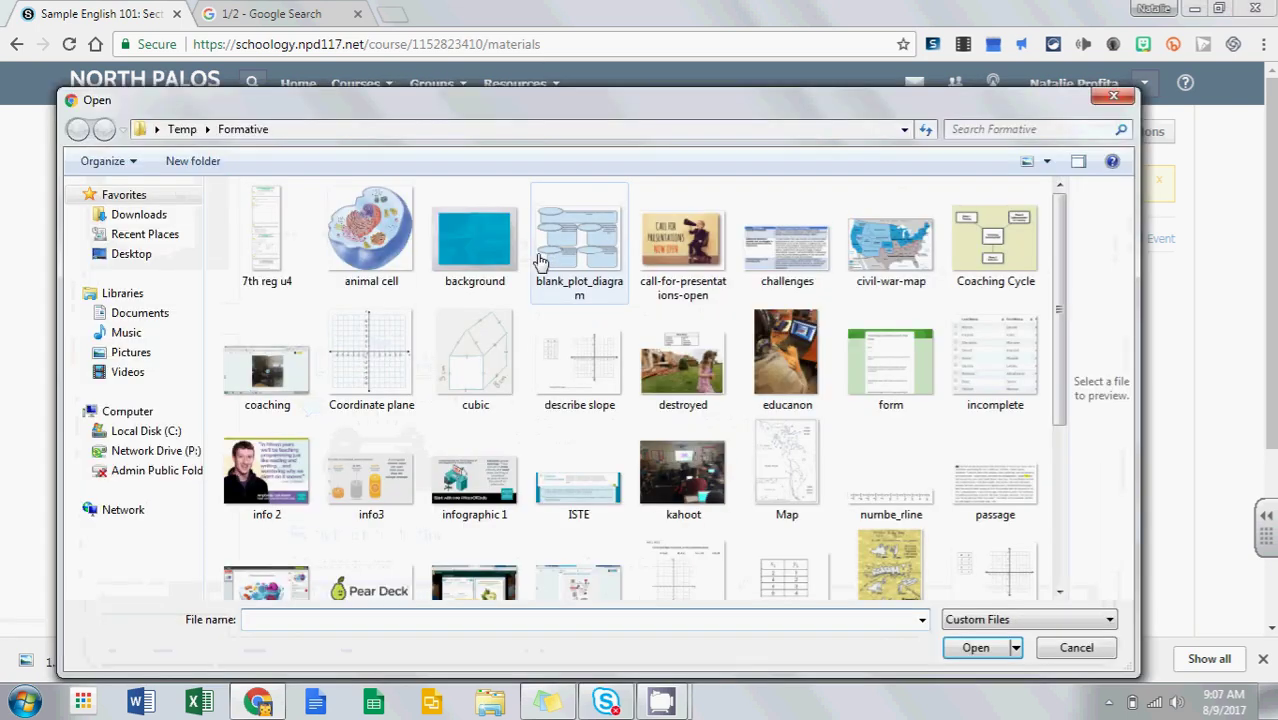
pyautogui.click(131, 255)
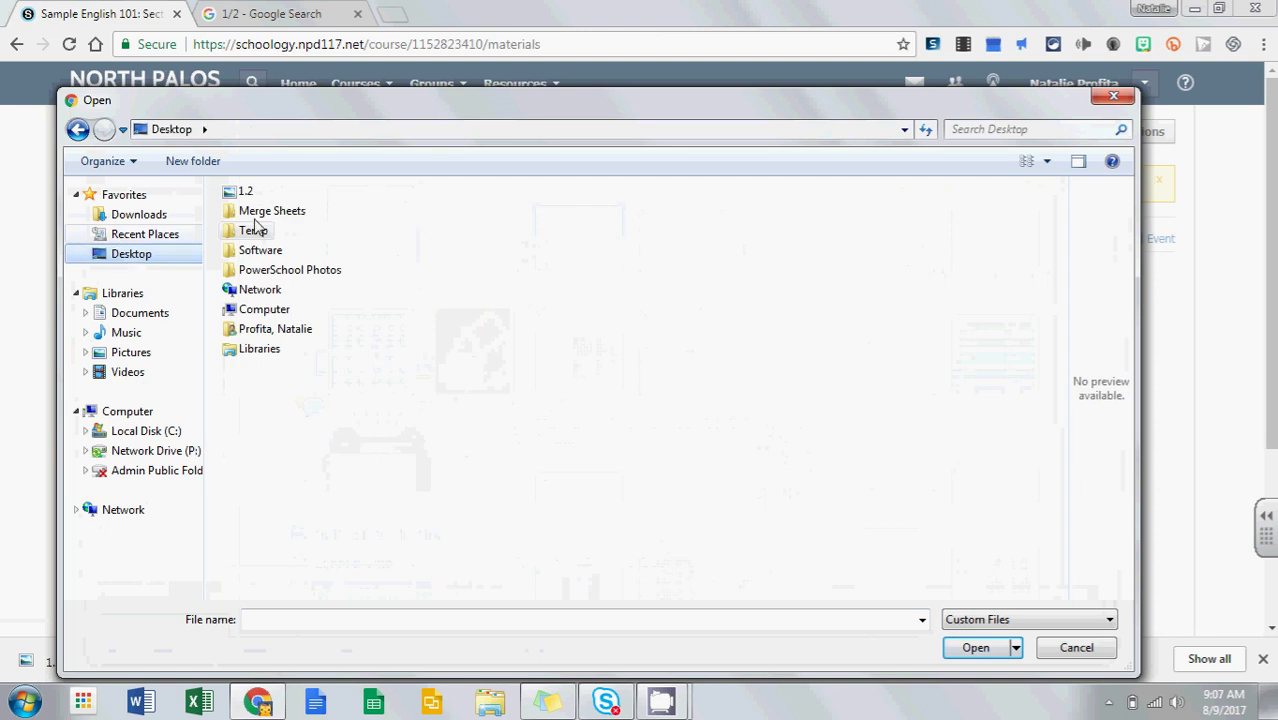
pyautogui.doubleClick(244, 193)
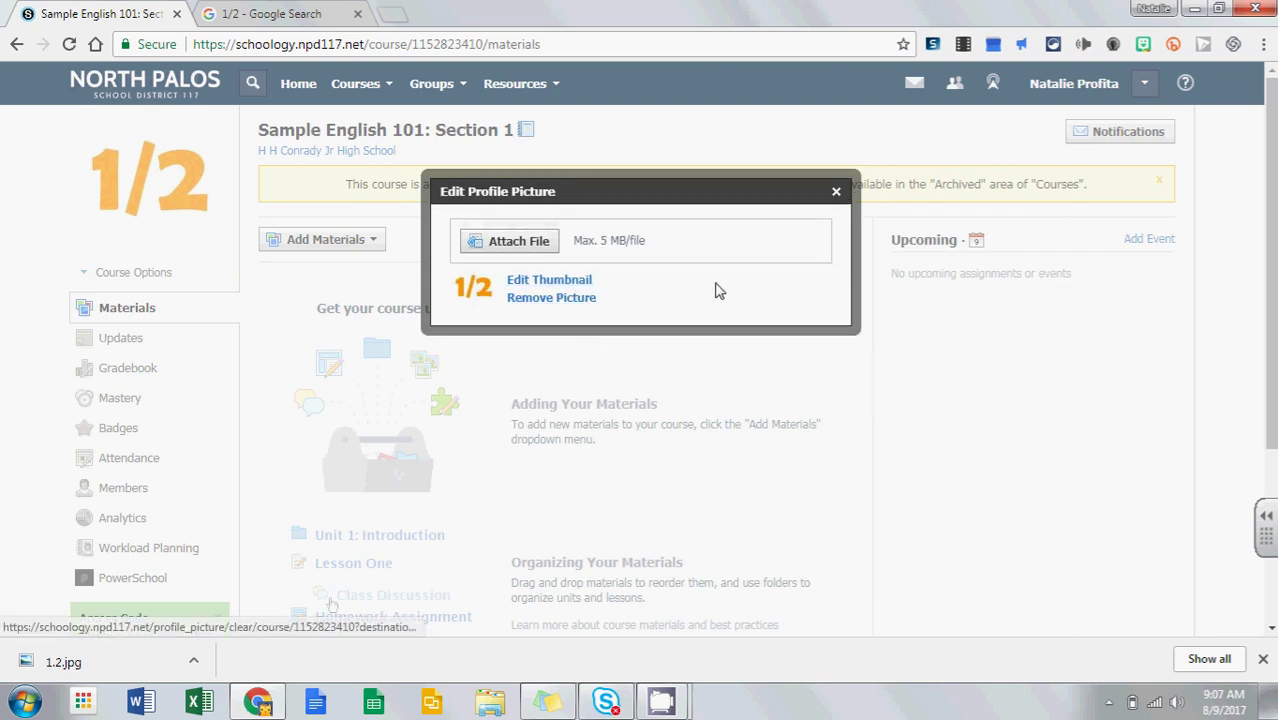
pyautogui.click(836, 191)
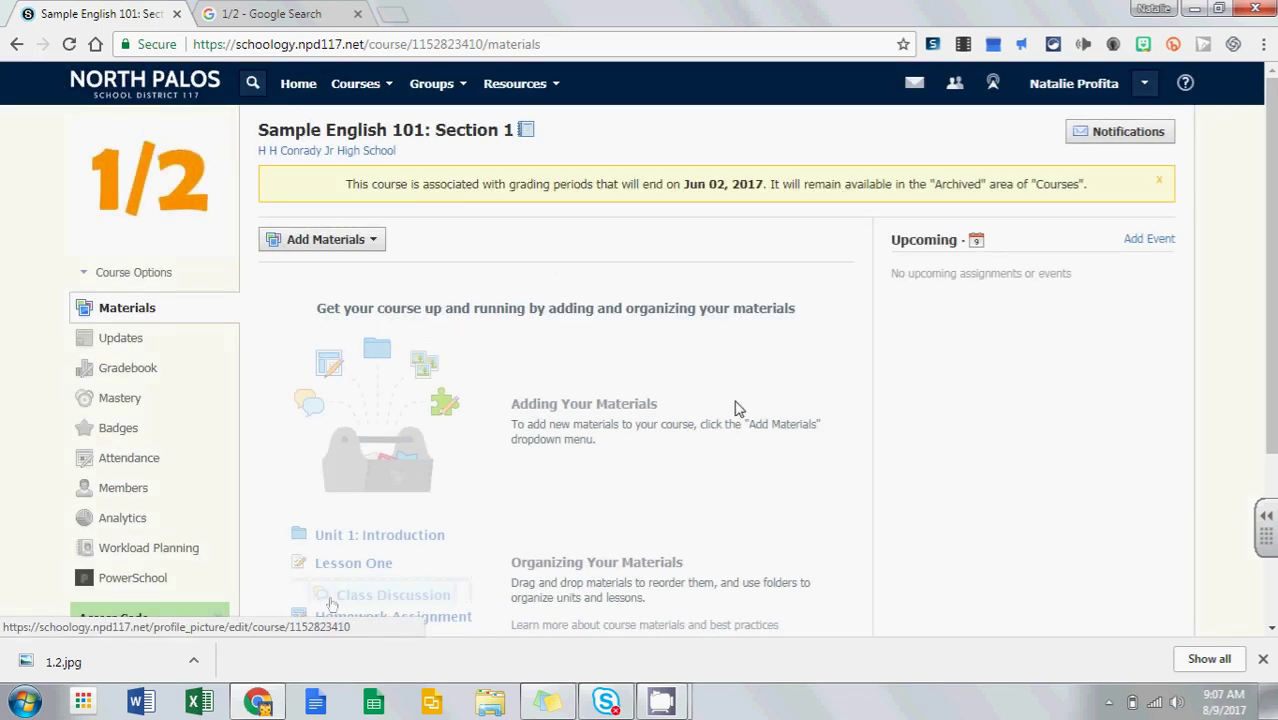
pyautogui.click(360, 84)
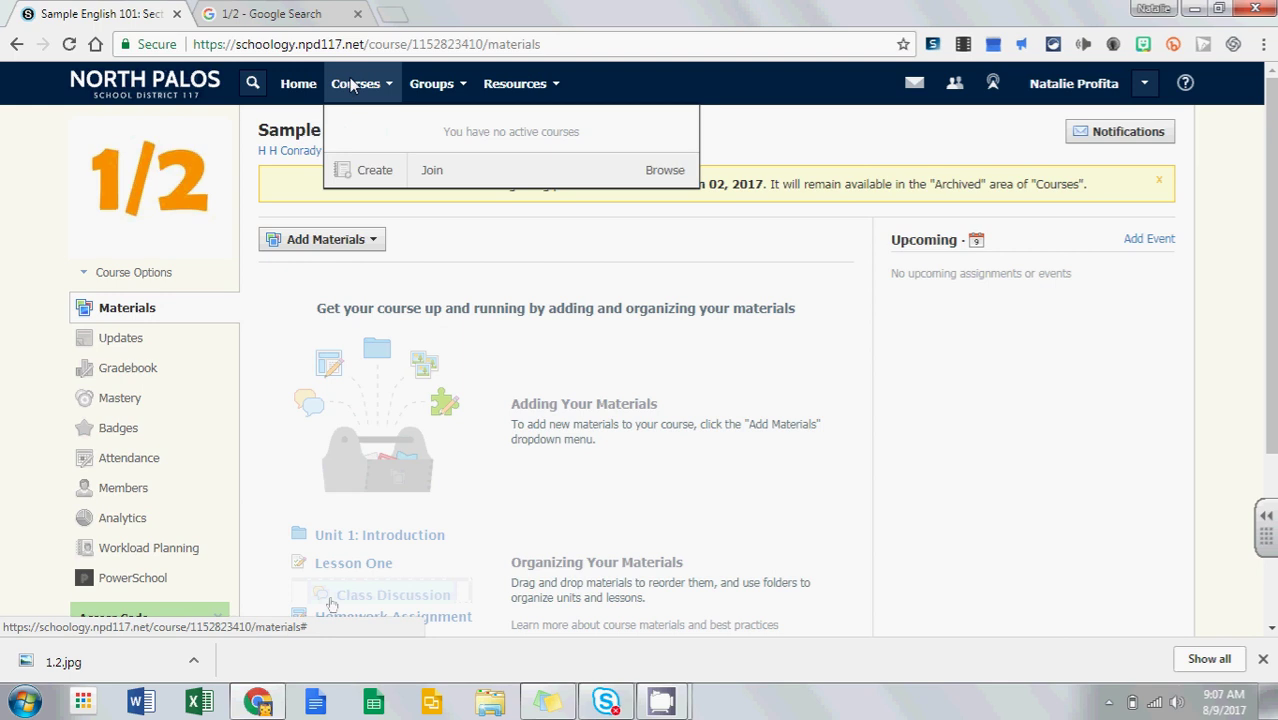
pyautogui.click(360, 88)
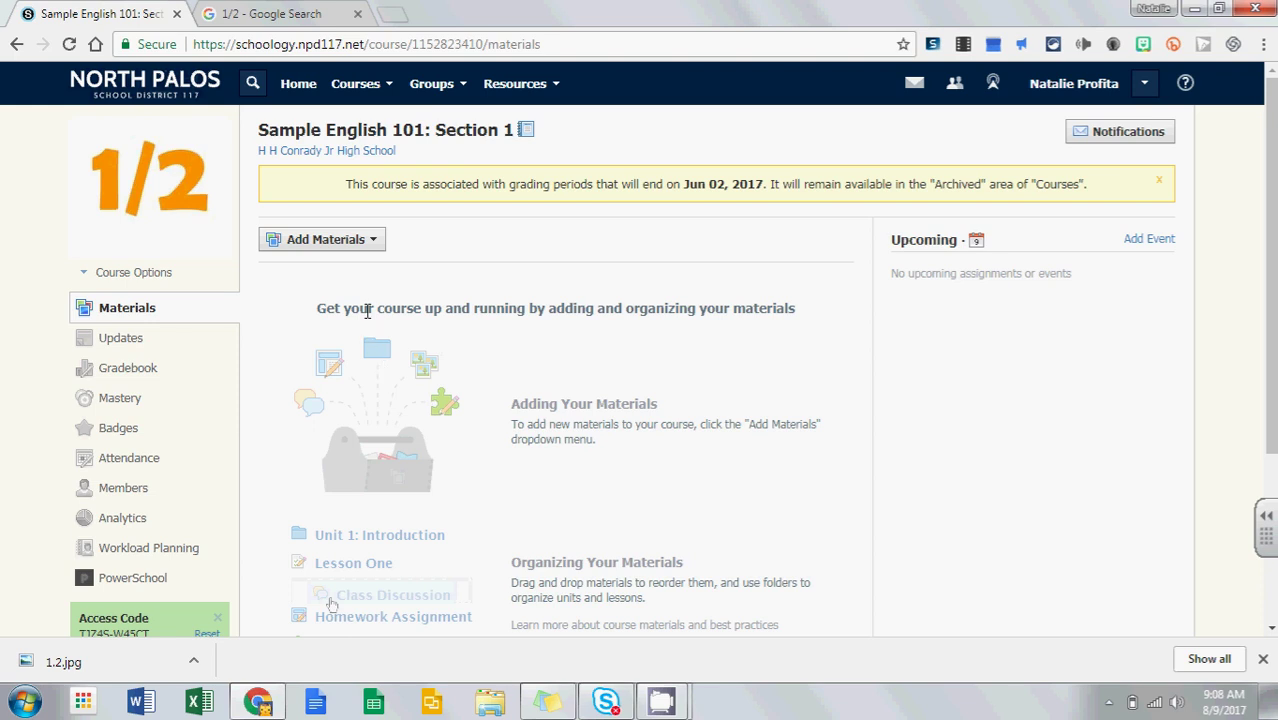
# - Open the course's Updates page and examine what can be inserted into a new post
pyautogui.click(121, 342)
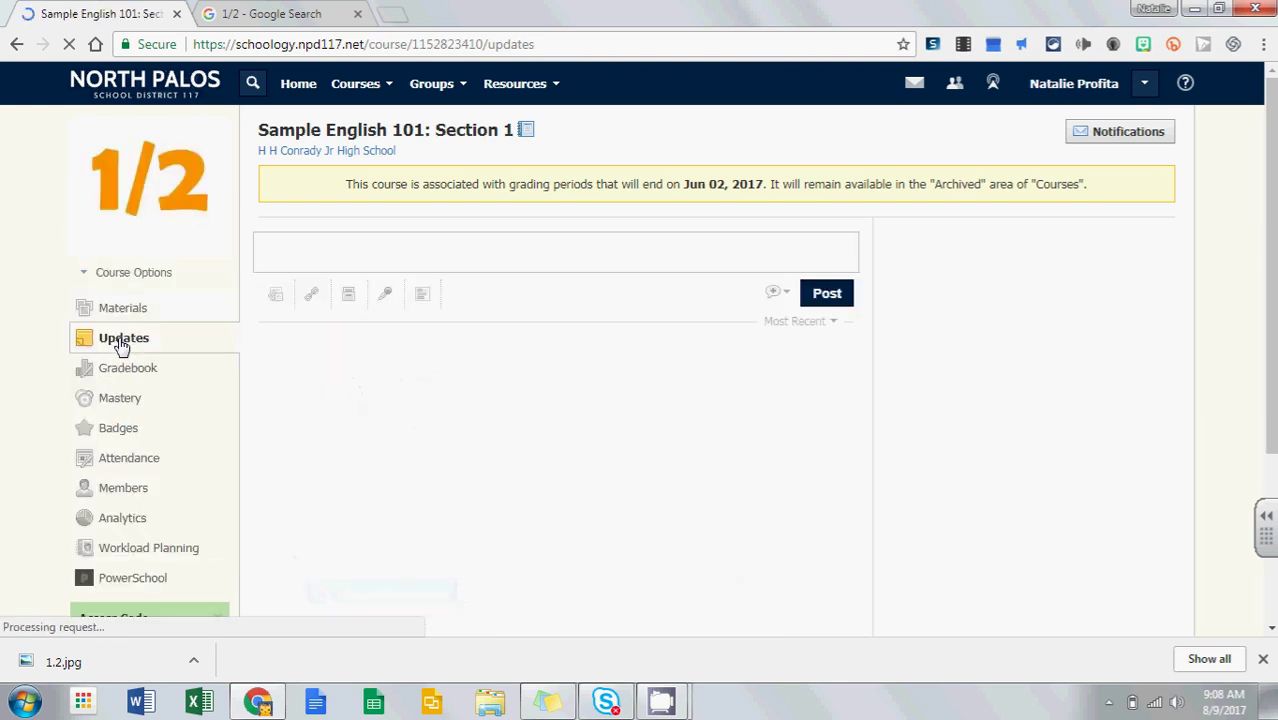
pyautogui.click(399, 257)
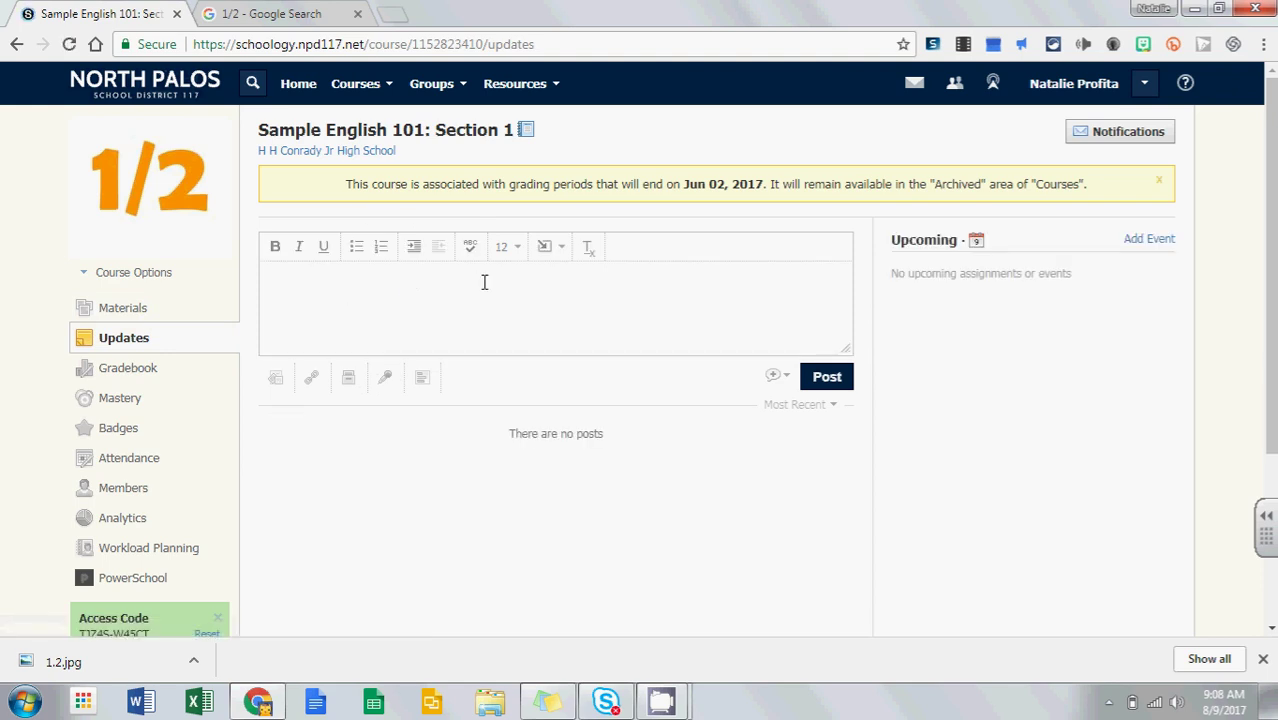
pyautogui.click(551, 257)
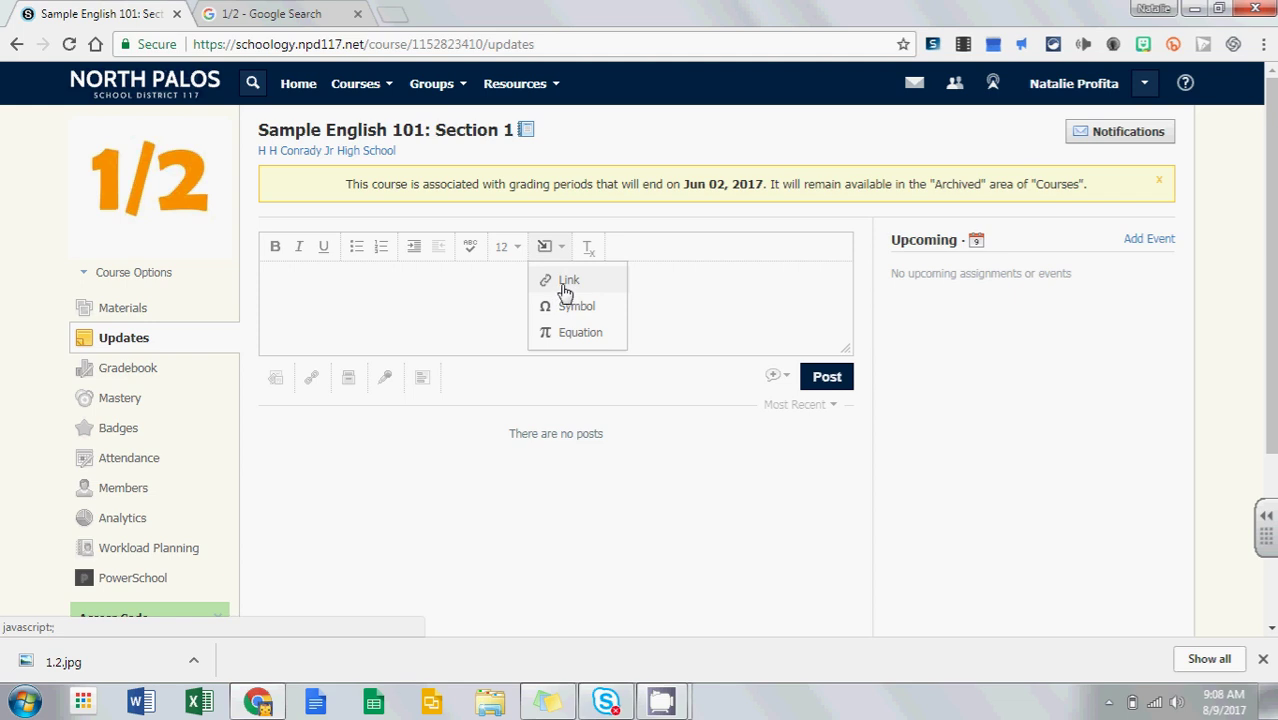
pyautogui.click(493, 300)
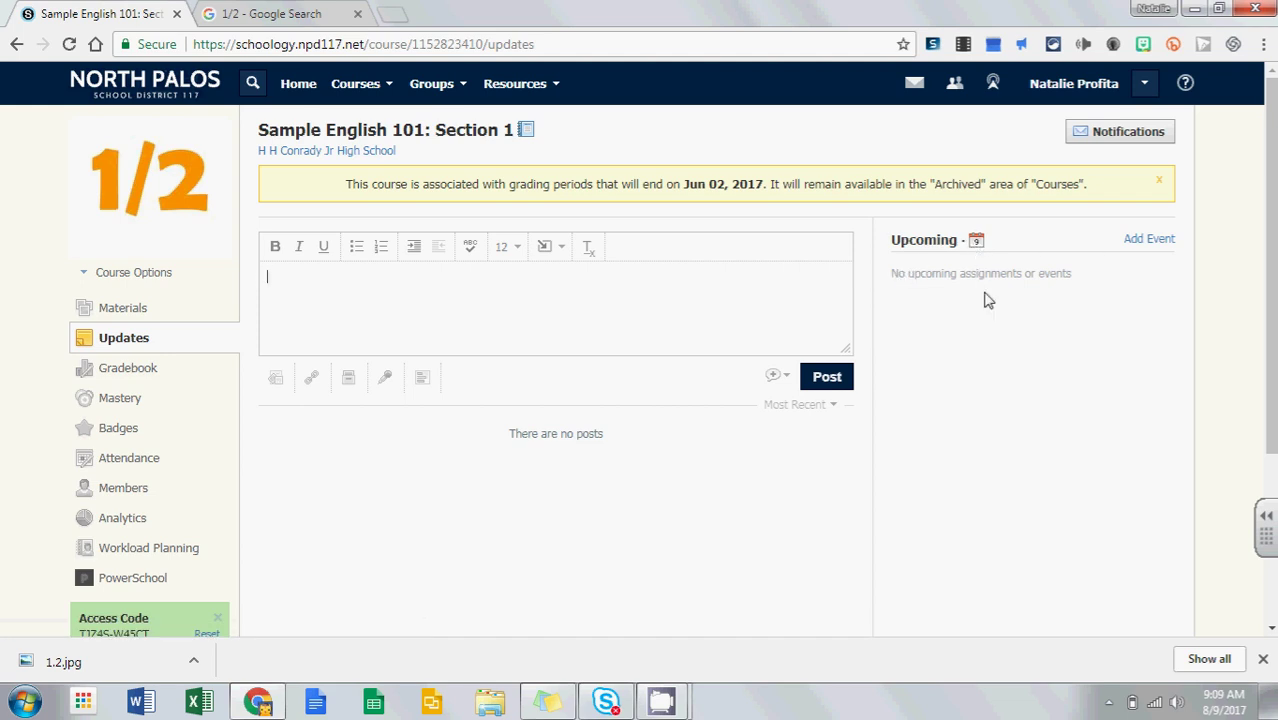
# - Look through the course's Gradebook, Mastery and Badges pages, including the starter badges and the ways to add badges
pyautogui.click(152, 378)
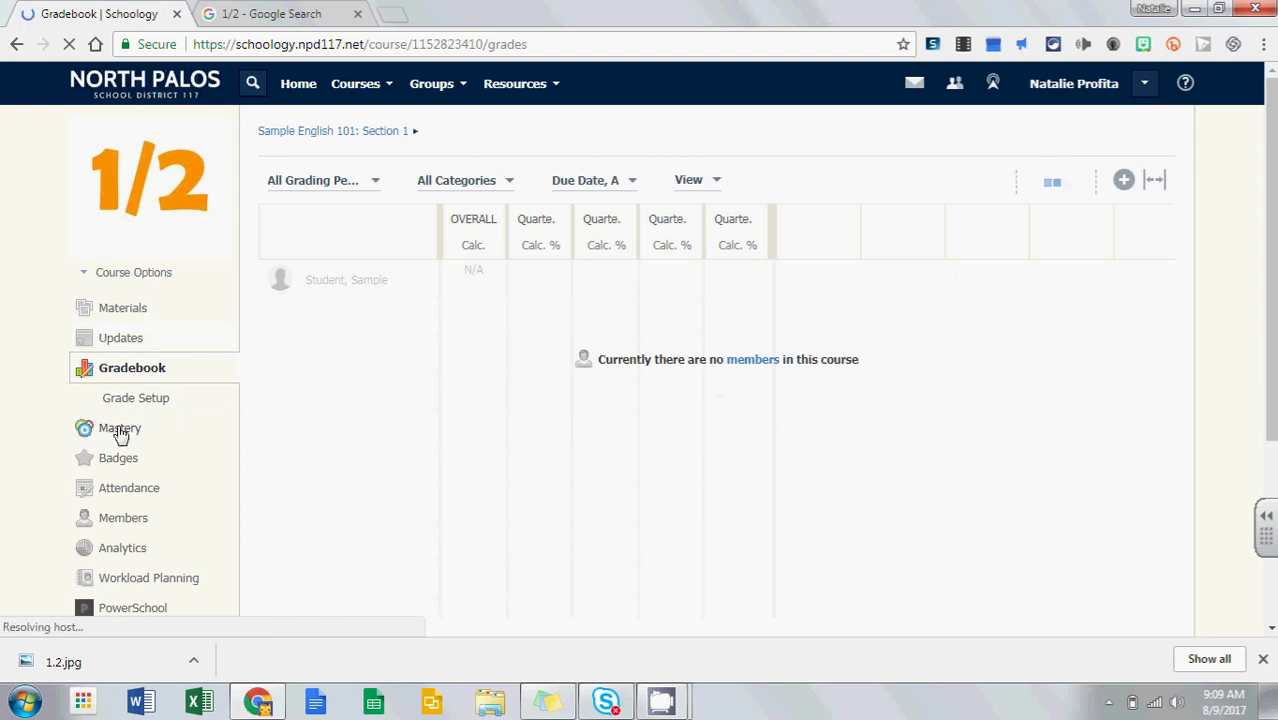
pyautogui.click(120, 430)
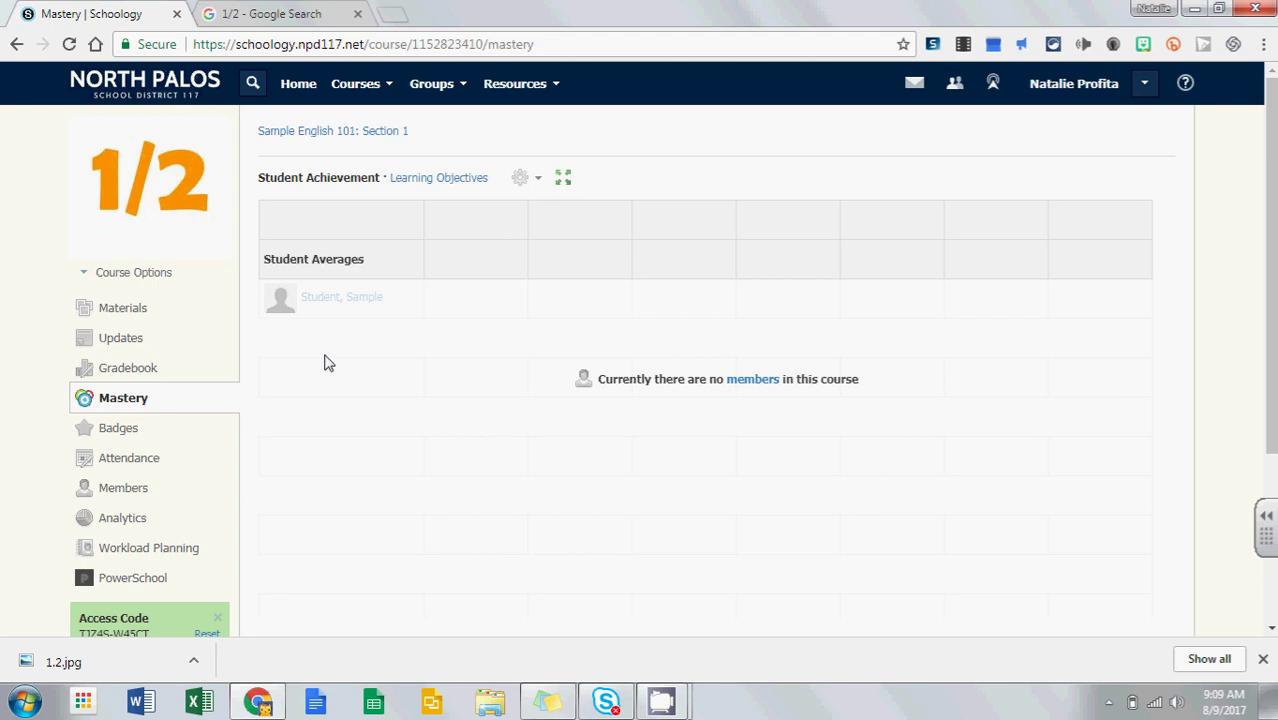
pyautogui.click(112, 440)
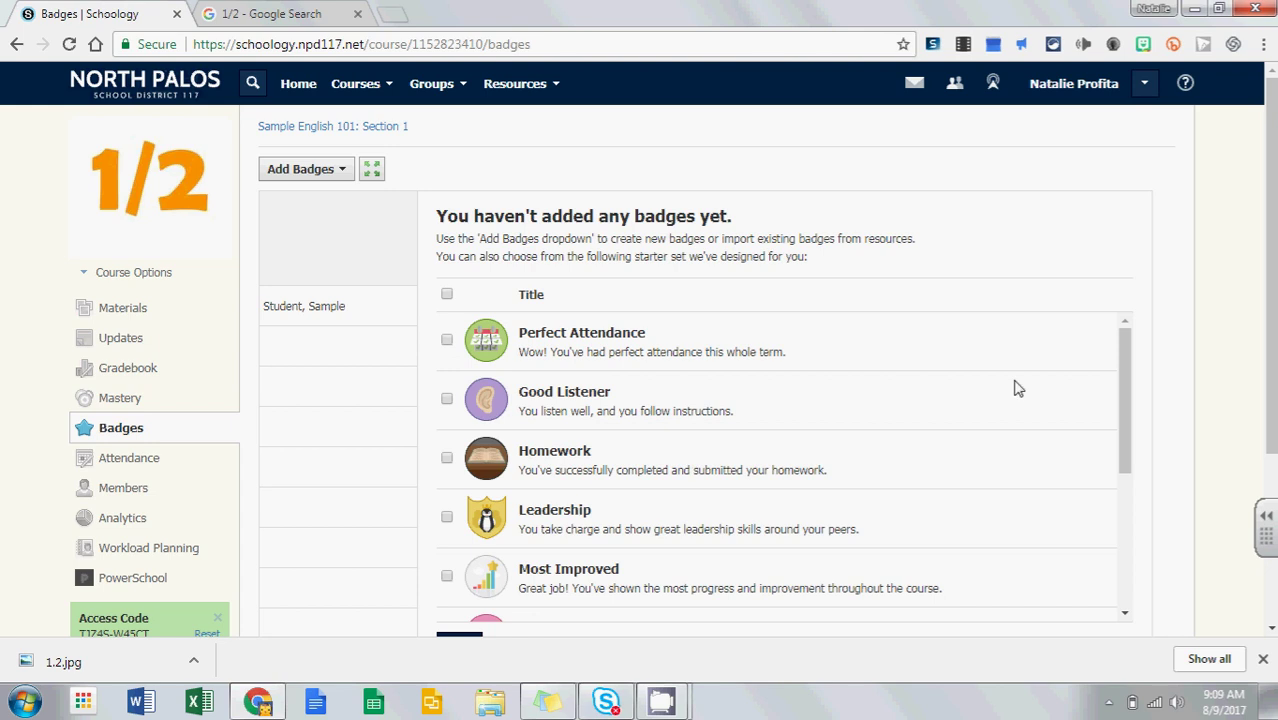
pyautogui.moveTo(1125, 378); pyautogui.dragTo(1141, 341)
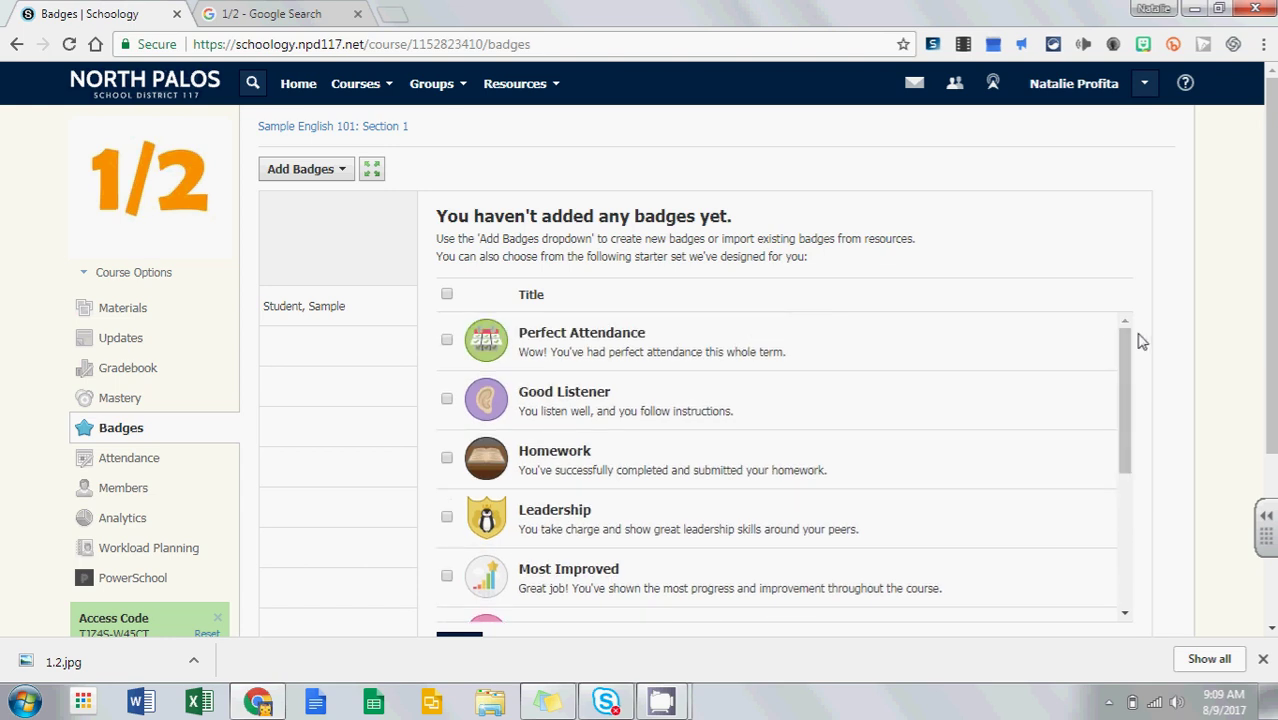
pyautogui.click(316, 170)
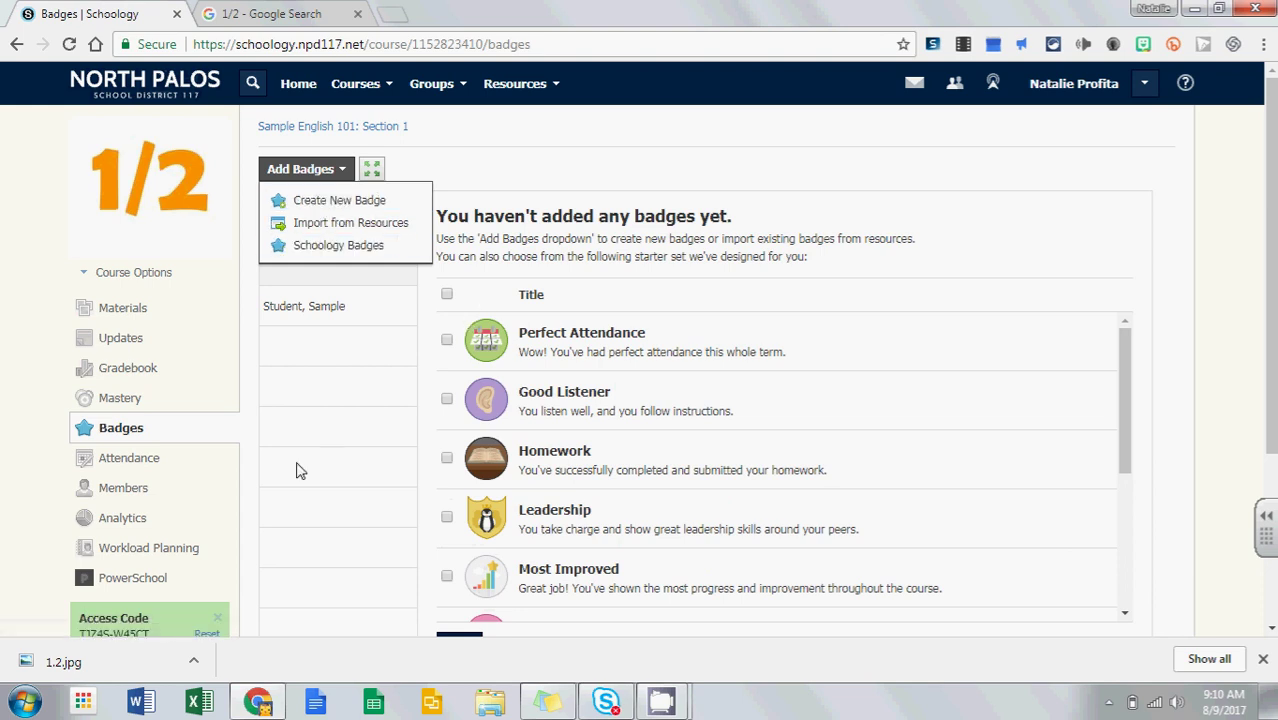
pyautogui.click(317, 436)
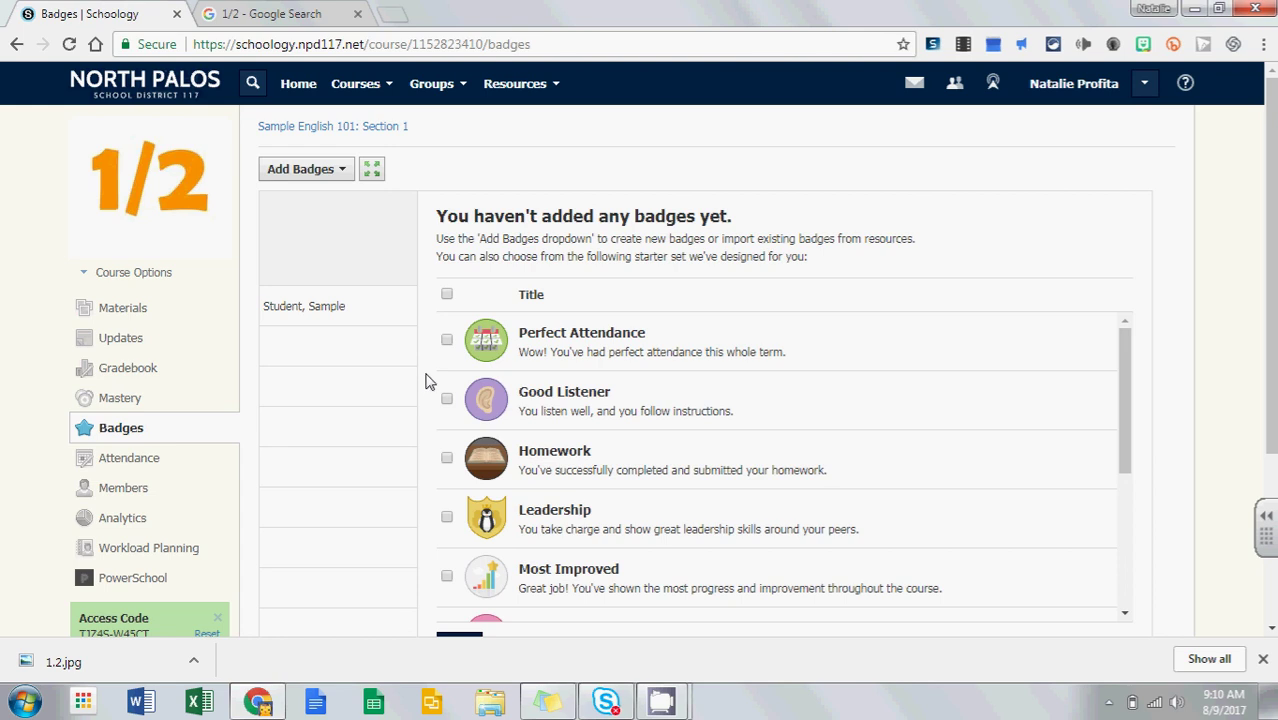
pyautogui.click(446, 339)
pyautogui.click(446, 339)
# - View the course's weekly Attendance sheet and its Members list
pyautogui.click(142, 465)
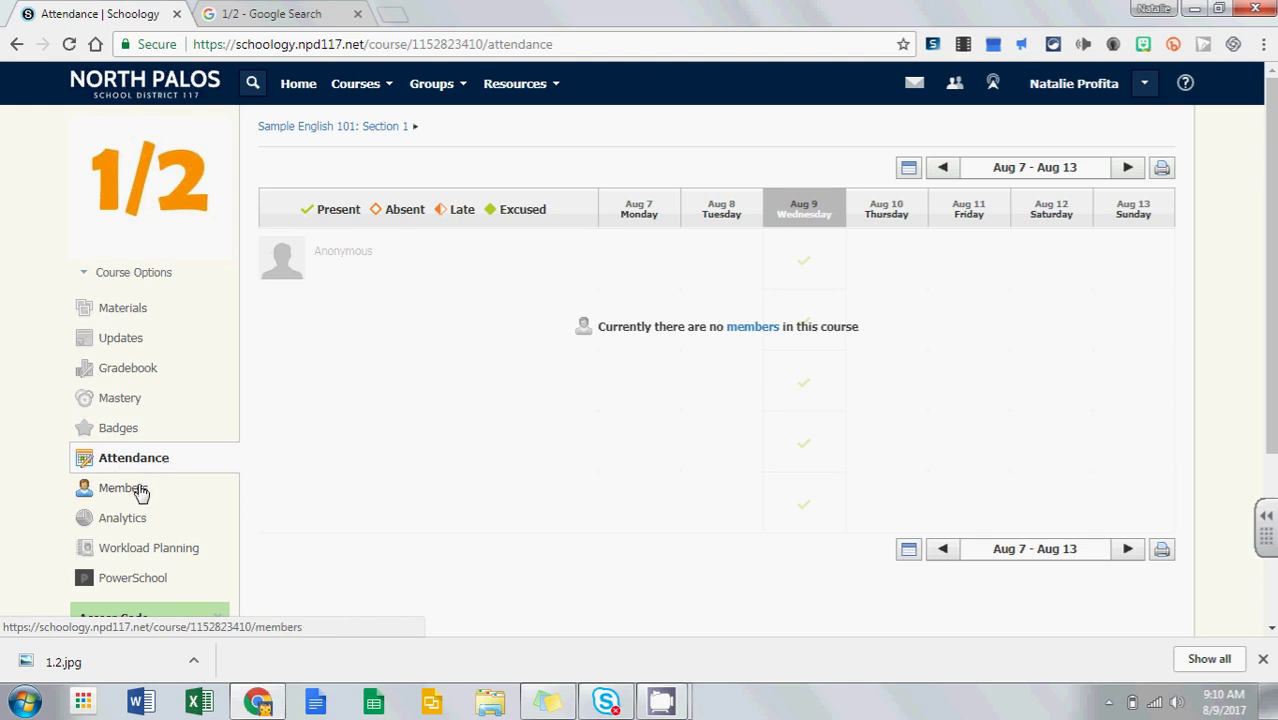
pyautogui.click(141, 490)
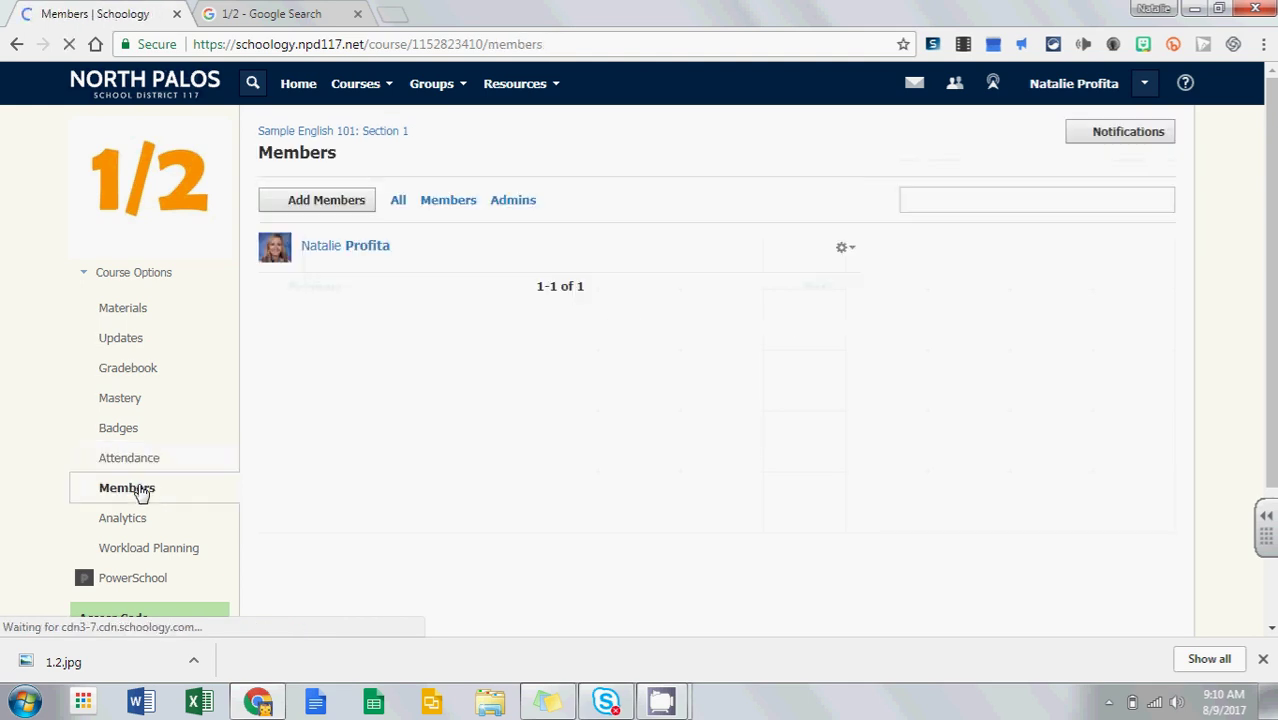